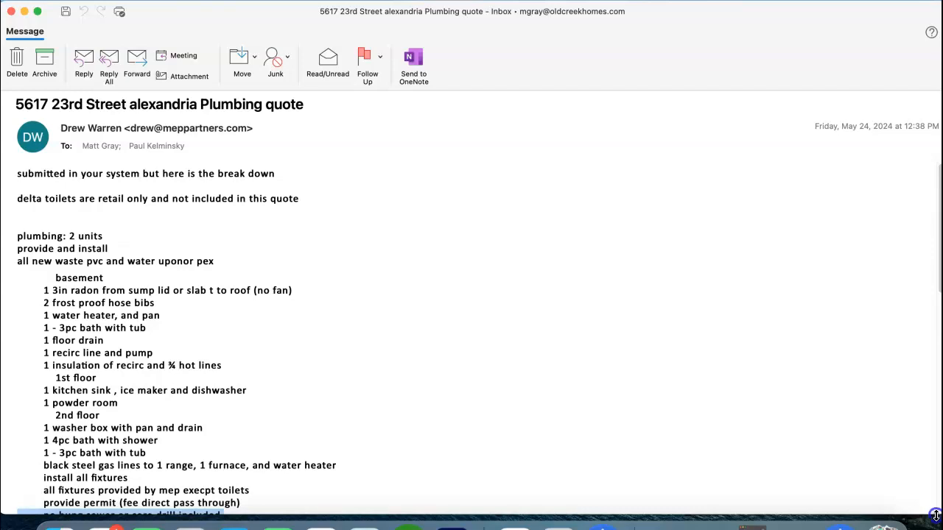
Review the itemised scope, total and sewer and water option in the 23rd Street plumbing quote email.
scroll(262, 344, "down", 1)
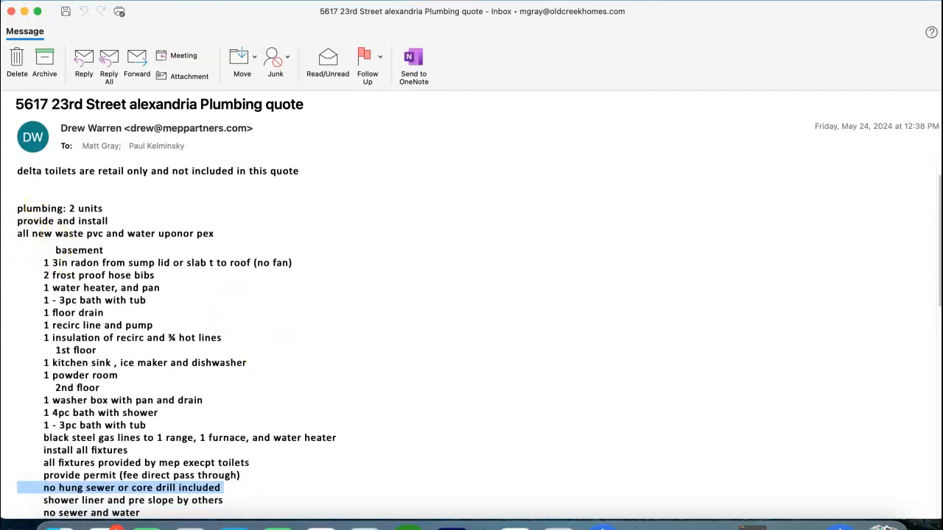
scroll(103, 265, "down", 10)
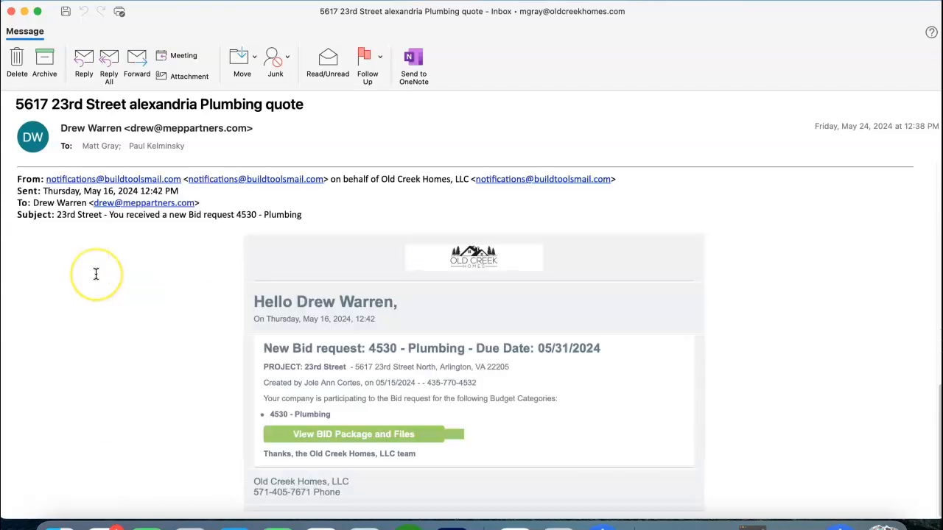
scroll(96, 274, "up", 5)
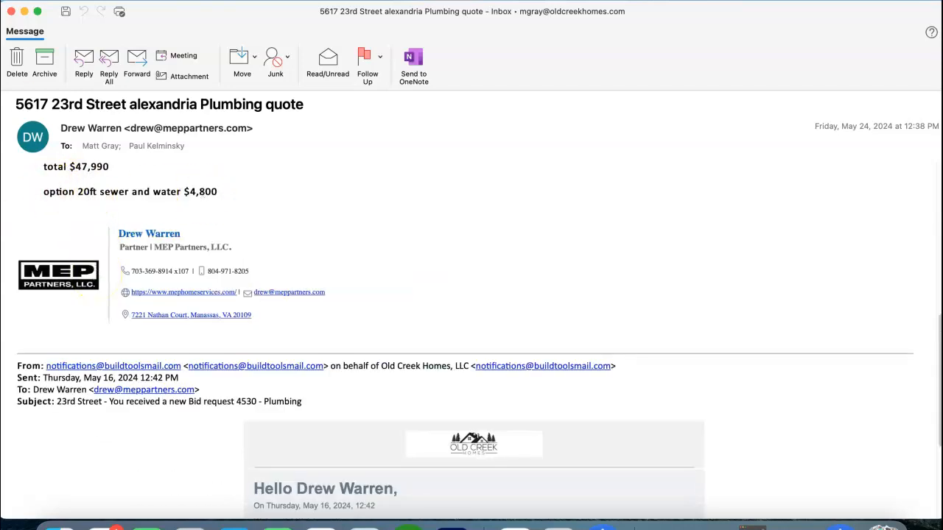
left_click_drag(0, 164, 48, 161)
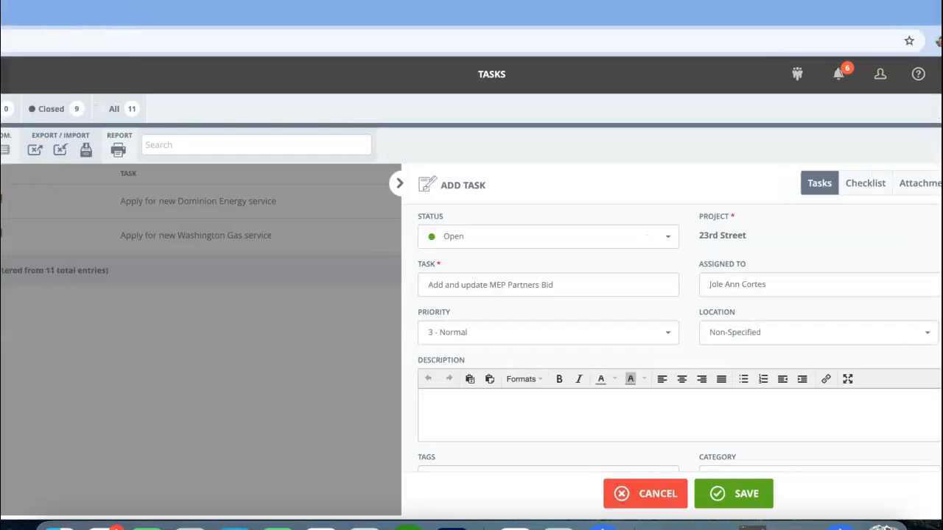
Switch to BuildTools in the browser and save the new task "Add and update MEP Partners Bid" for the 23rd Street project.
left_click(302, 18)
double_click(301, 17)
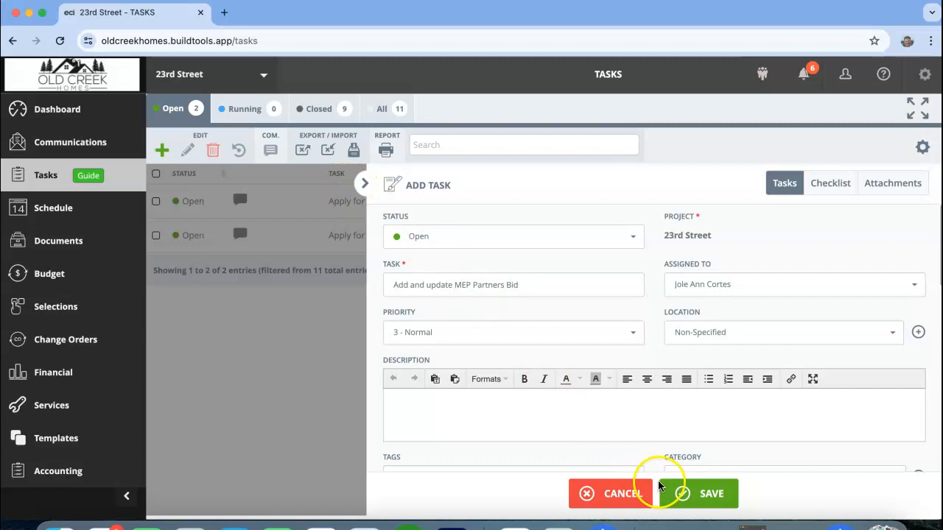
left_click(692, 493)
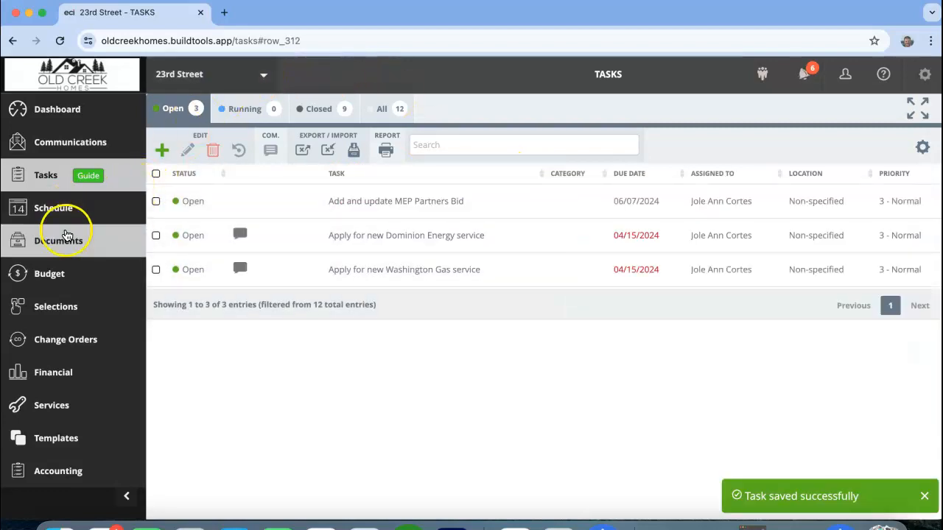
Open the 23rd Street project's list of bids from the budget section.
left_click(49, 278)
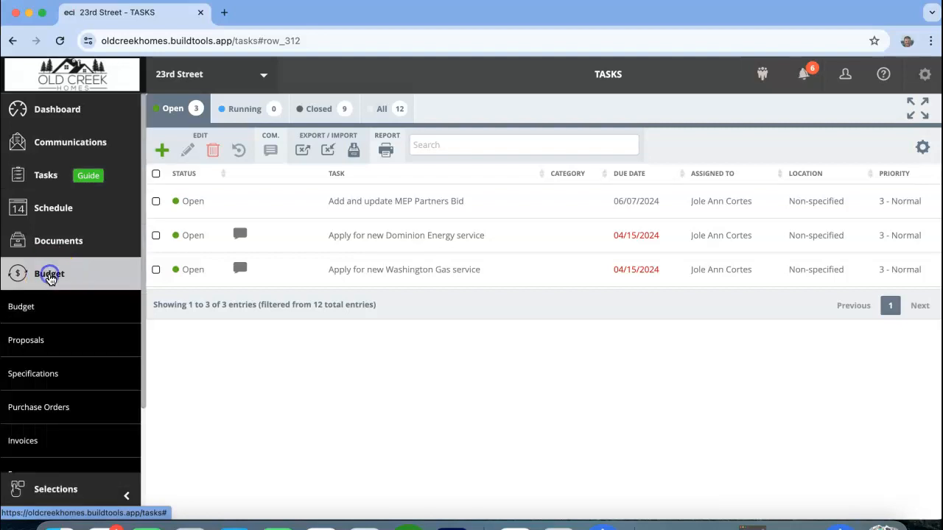
scroll(74, 351, "down", 3)
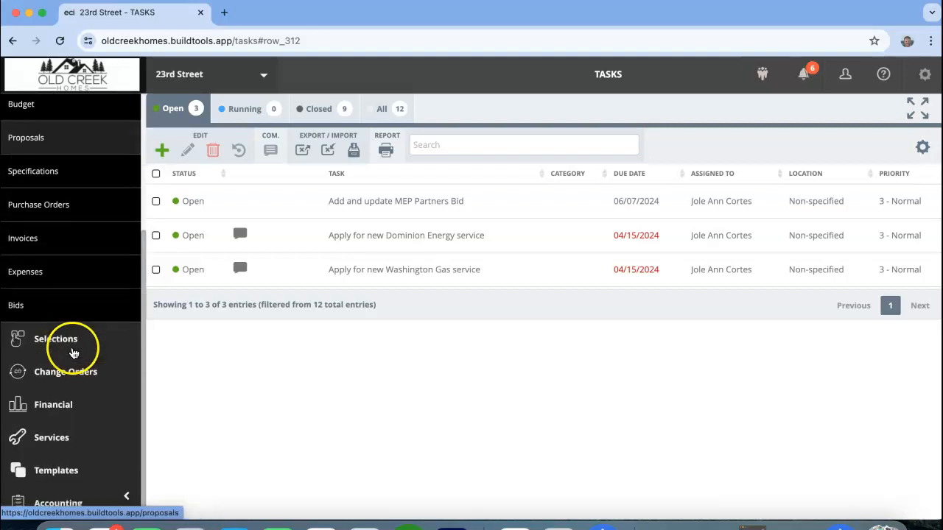
left_click(22, 308)
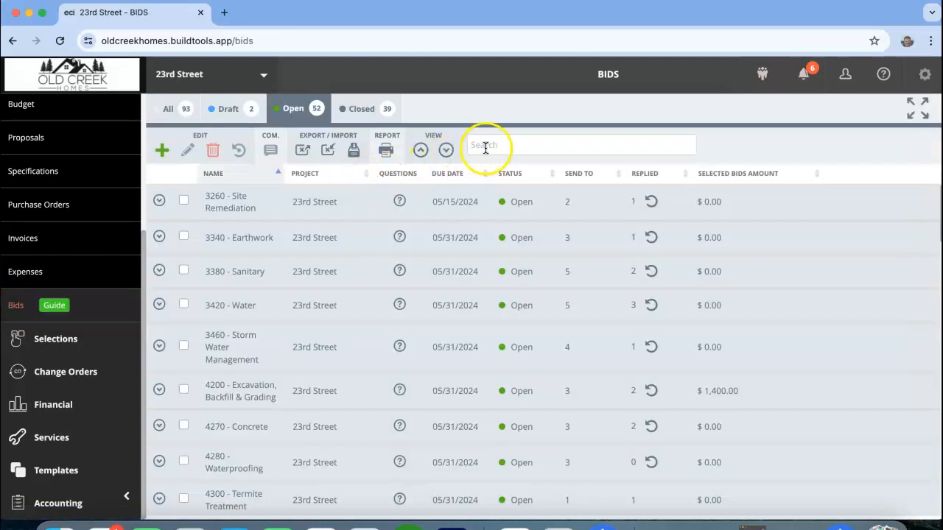
Search the open bids for "plumbing", filter to 4530 - Plumbing and expand that bid request to show its companies.
left_click(490, 145)
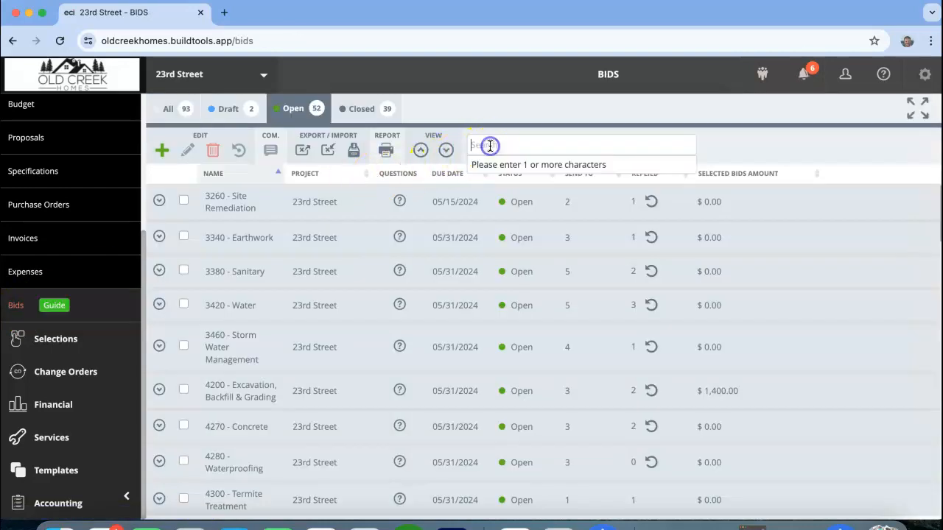
type("plumbing")
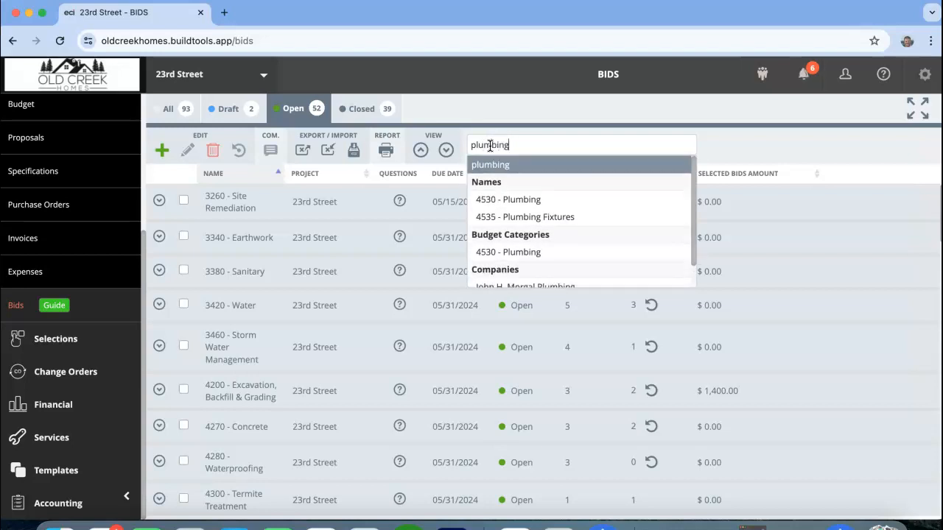
left_click(512, 199)
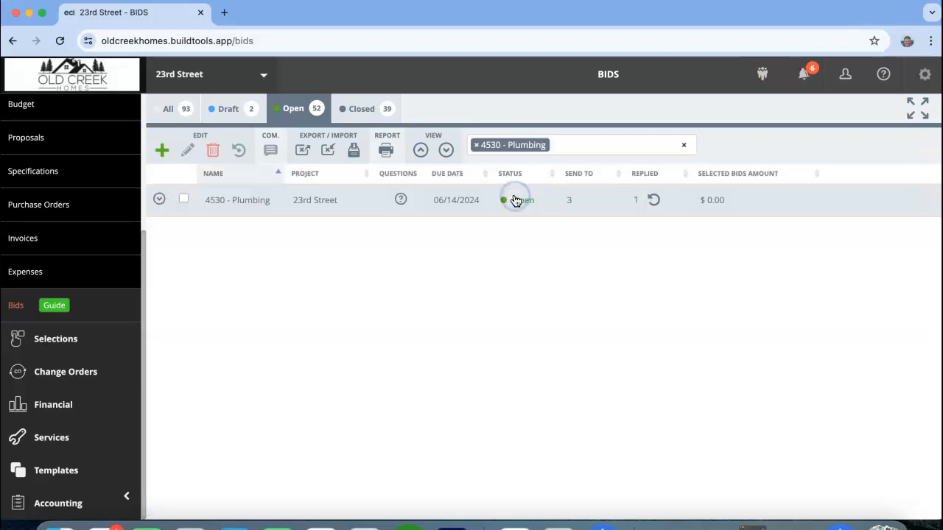
left_click(159, 199)
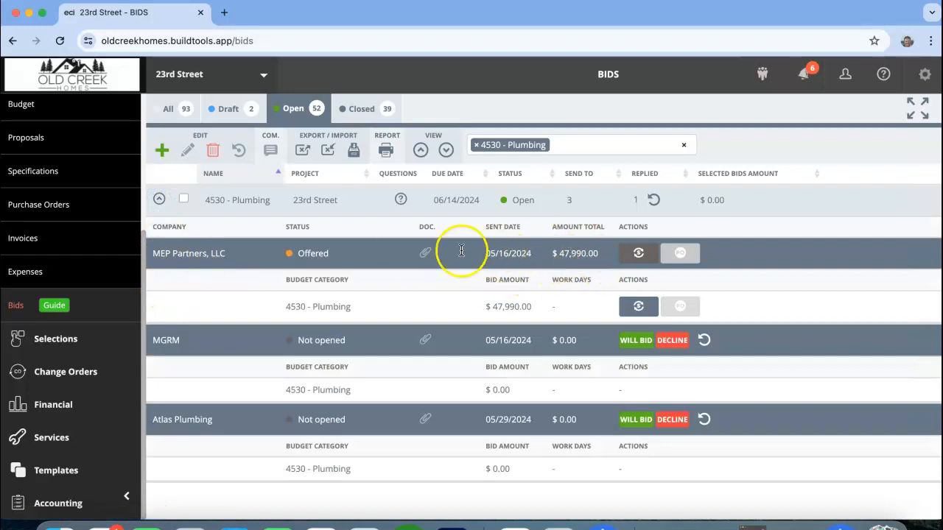
Check the description, amount and attachments of the MEP Partners, LLC plumbing bid, then close it.
left_click(251, 255)
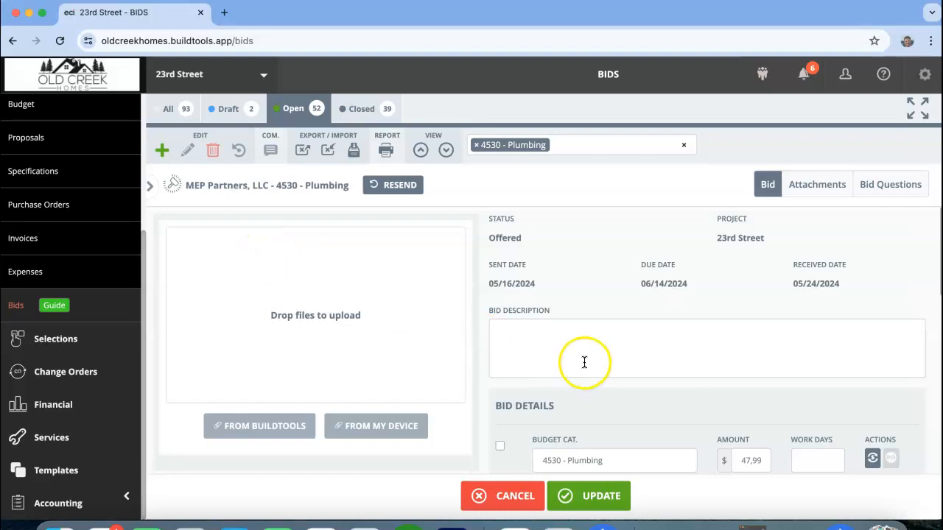
scroll(474, 363, "down", 3)
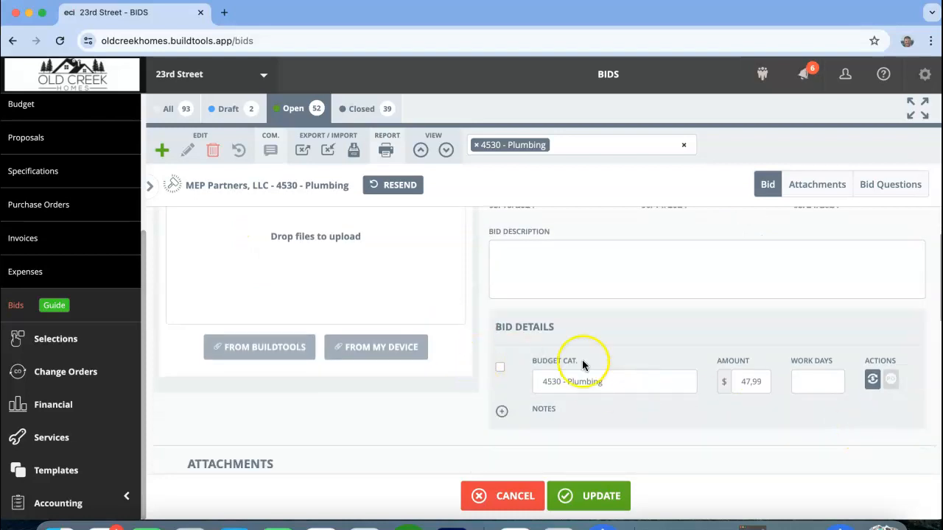
left_click(151, 189)
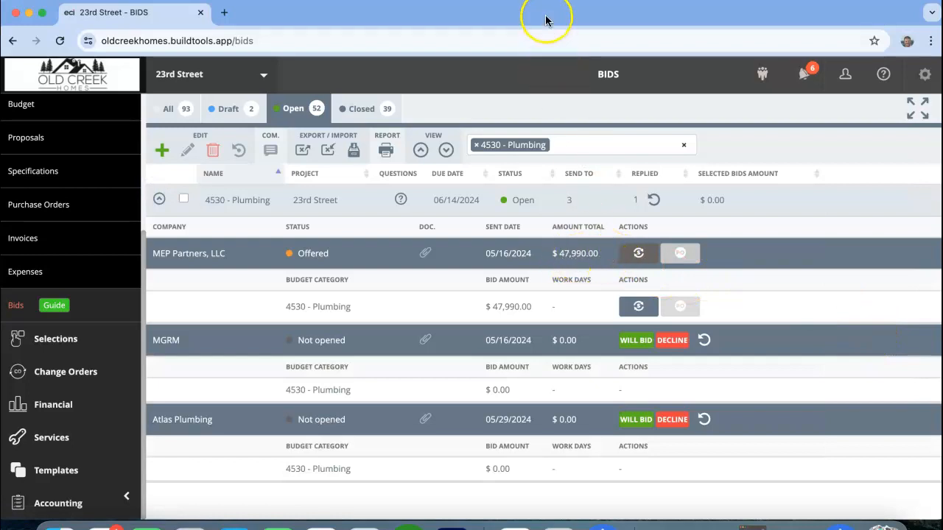
Attach the Bid PDF from the desktop to the MEP Partners, LLC bid for 4530 - Plumbing.
left_click_drag(542, 23, 538, 142)
left_click_drag(497, 36, 942, 59)
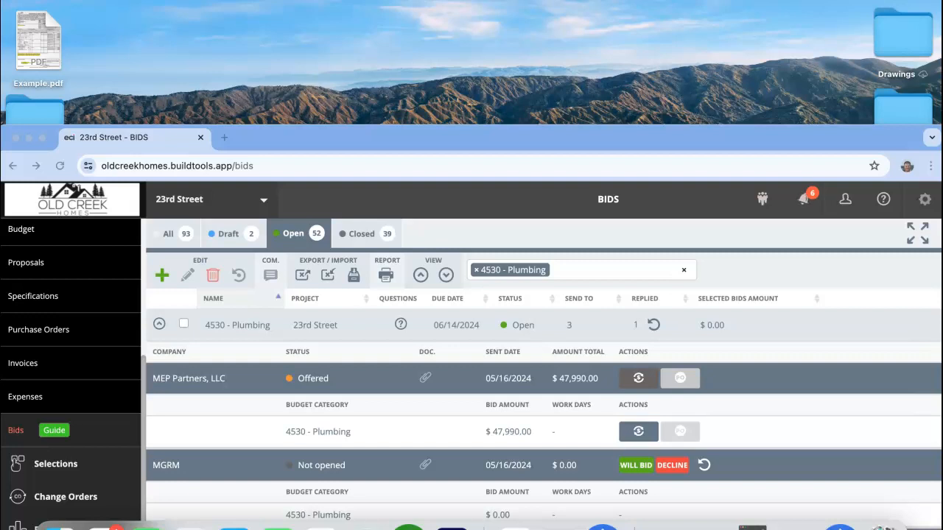
left_click_drag(595, 138, 580, 29)
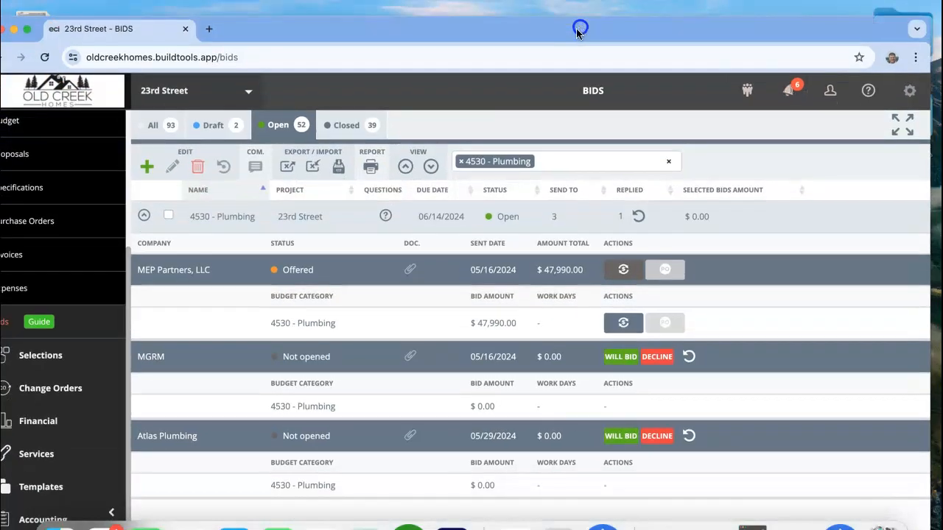
left_click(352, 271)
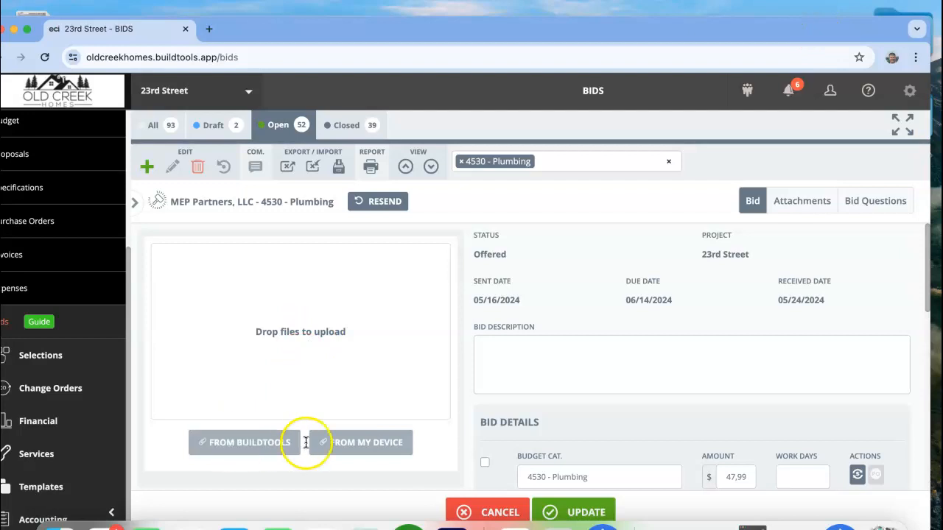
left_click(324, 442)
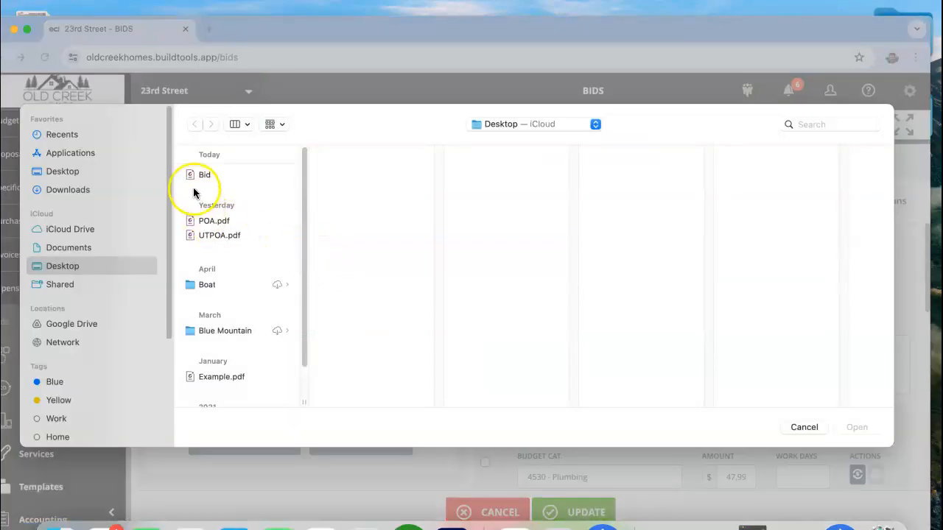
double_click(205, 177)
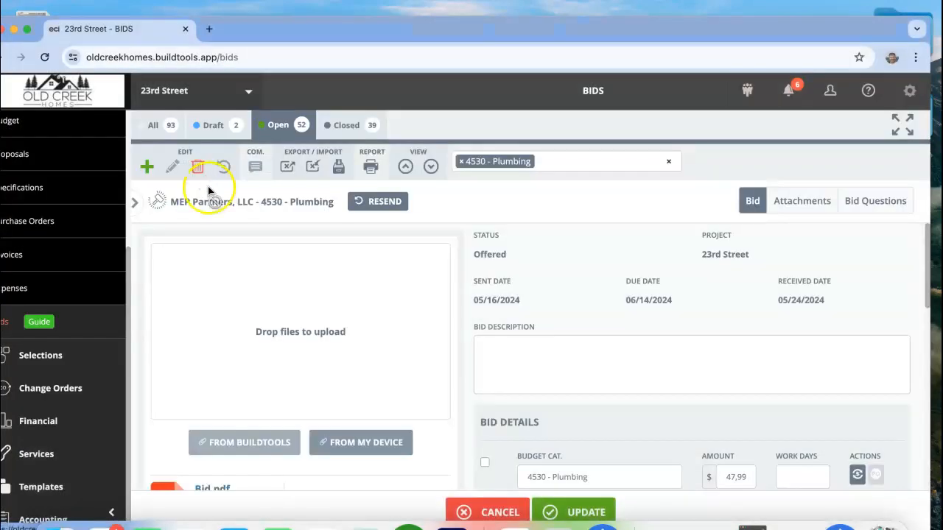
Check the bid's full amount and divide 47990 by 2 in Calculator to get the price per unit.
scroll(472, 354, "down", 4)
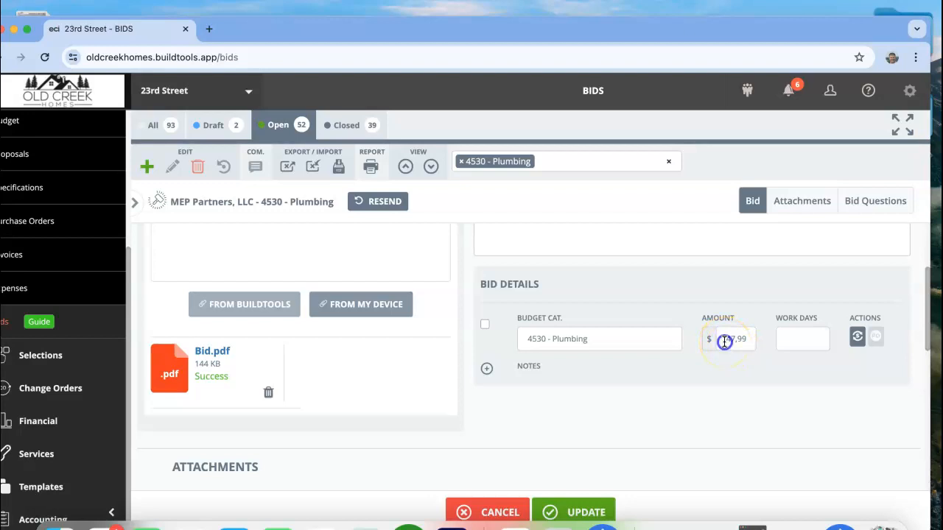
left_click_drag(724, 341, 889, 337)
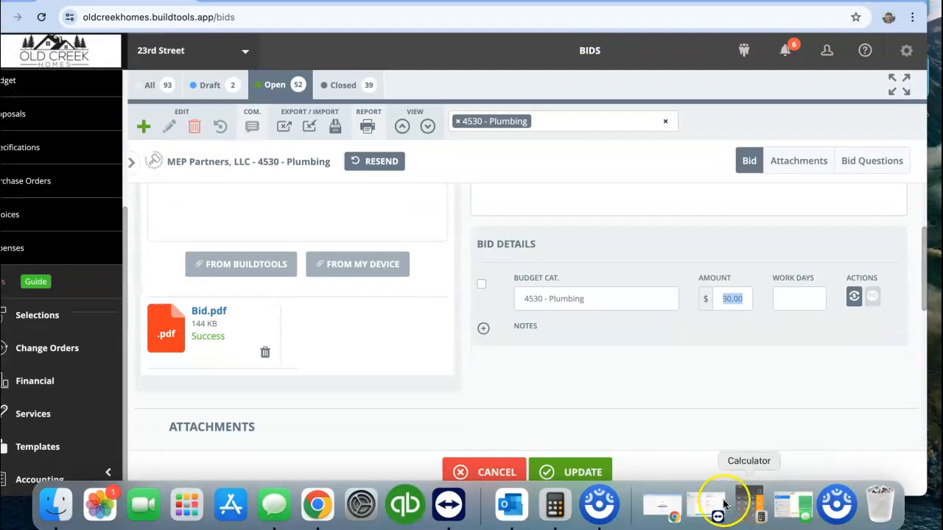
left_click(554, 505)
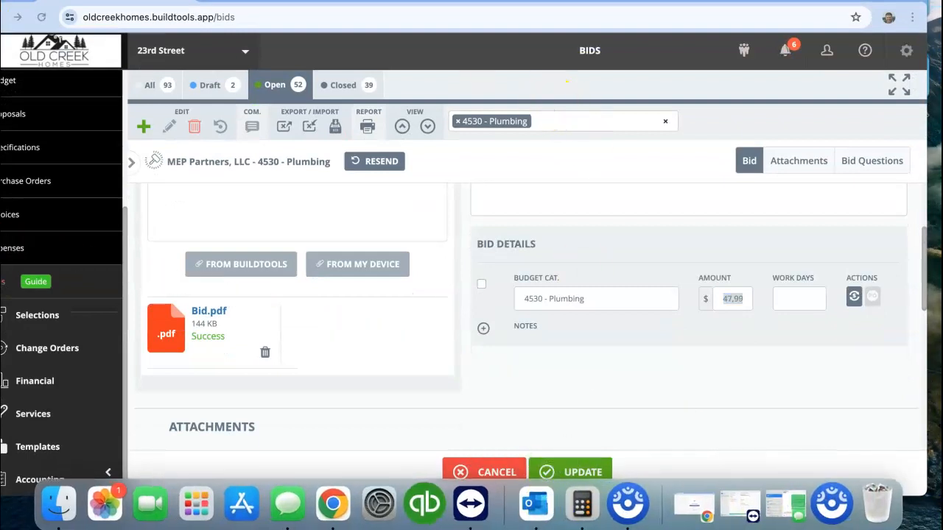
left_click(498, 212)
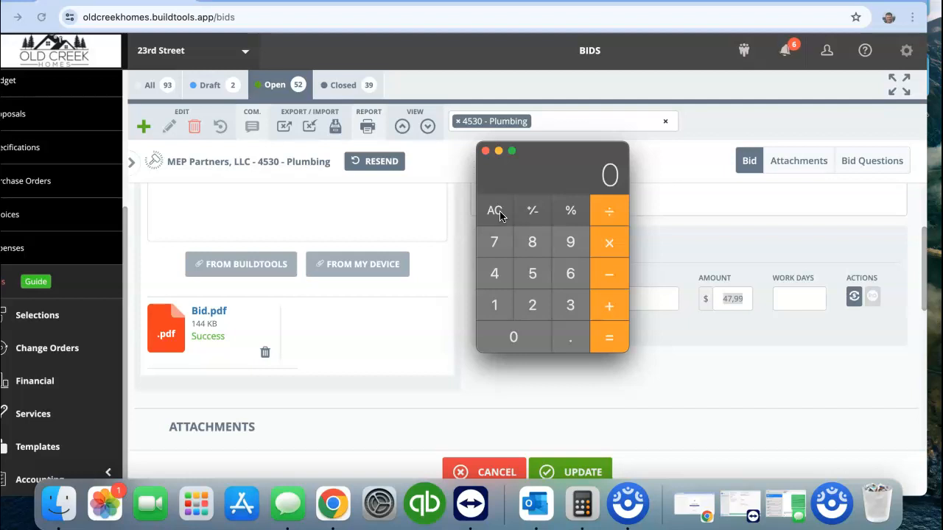
type("47990/2")
key("Return")
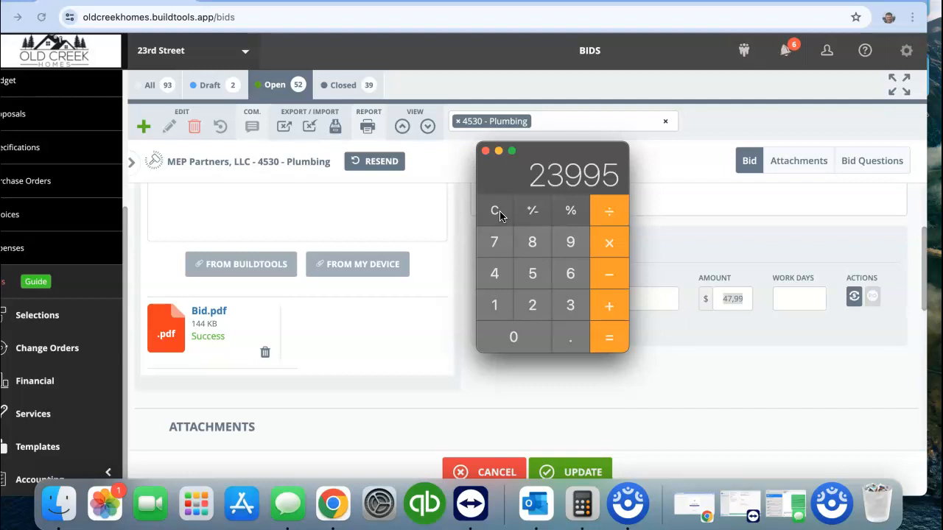
key("super+q")
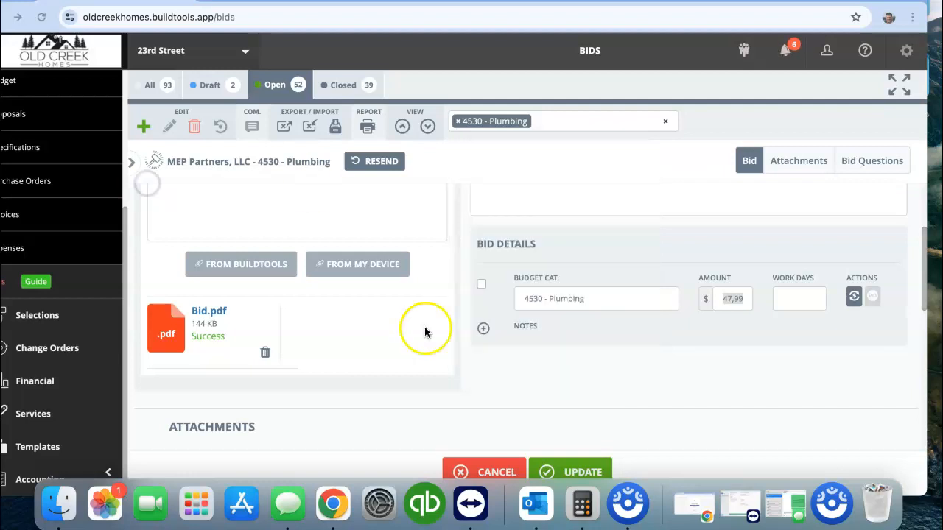
Set the 4530 - Plumbing amount in the MEP Partners, LLC bid to 23,995 and update the bid.
double_click(733, 300)
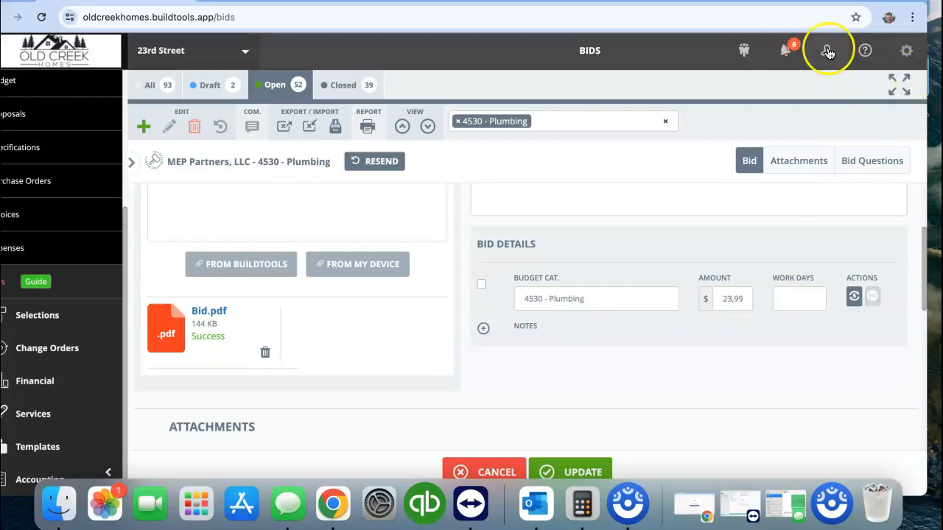
left_click_drag(745, 2, 739, 0)
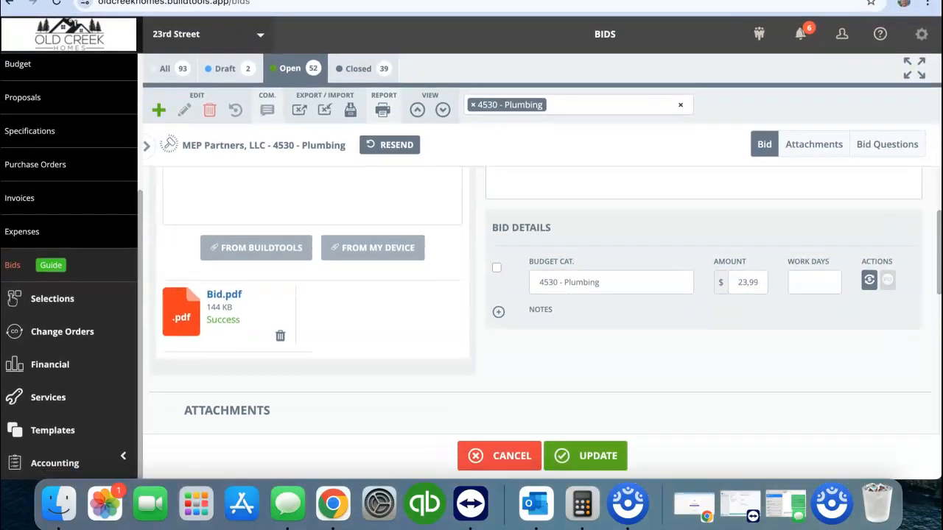
scroll(909, 442, "up", 4)
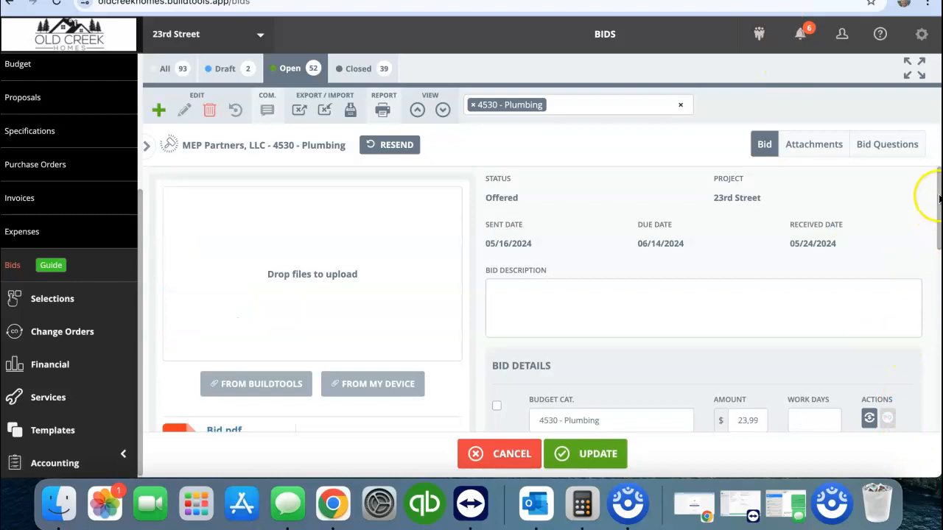
left_click_drag(937, 197, 937, 225)
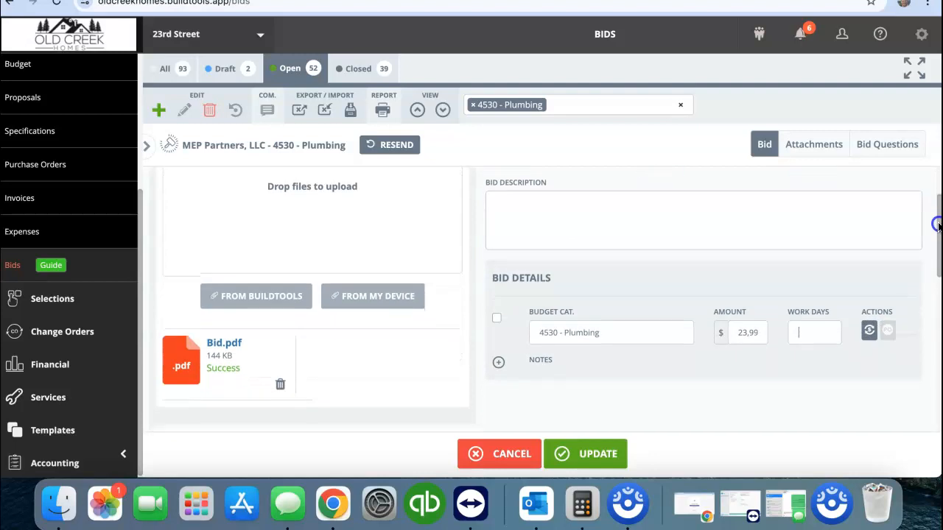
left_click(572, 449)
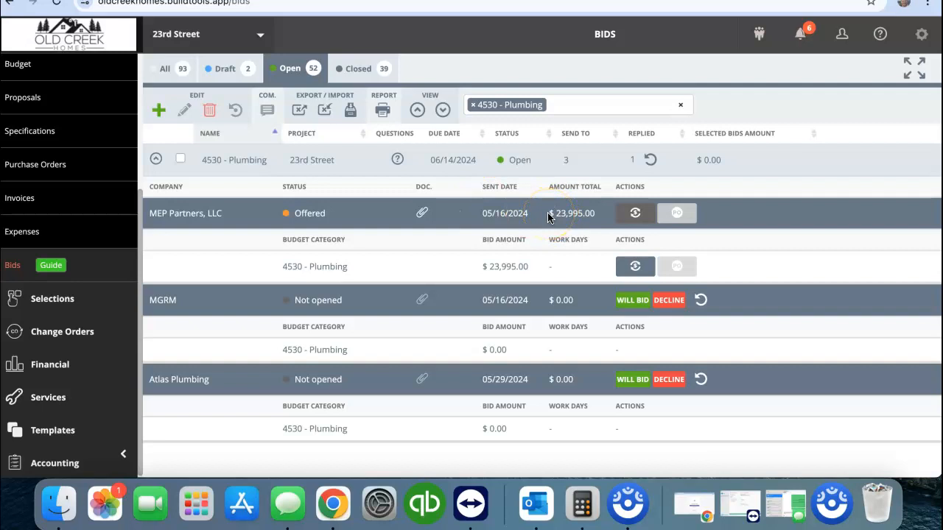
Check the updated total of the MEP Partners, LLC bid and its attached quote PDF, then return to the bid list.
left_click_drag(552, 214, 600, 214)
left_click(249, 211)
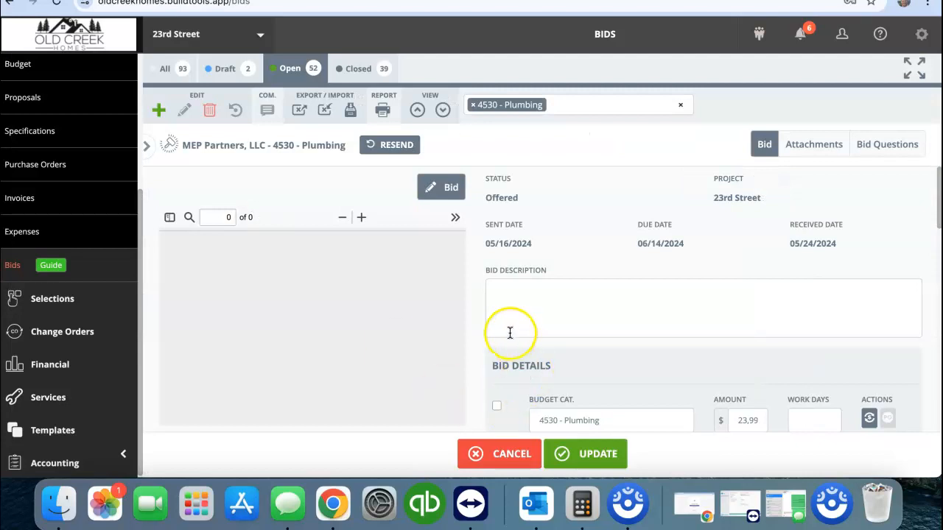
mouse_move(458, 252)
left_mouse_down()
mouse_move(454, 320)
mouse_move(452, 235)
left_mouse_up()
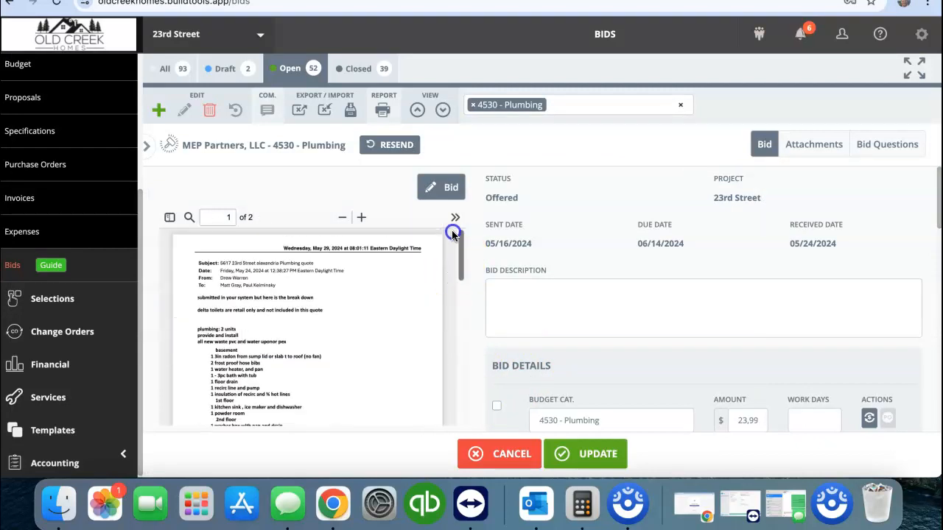
left_click(147, 152)
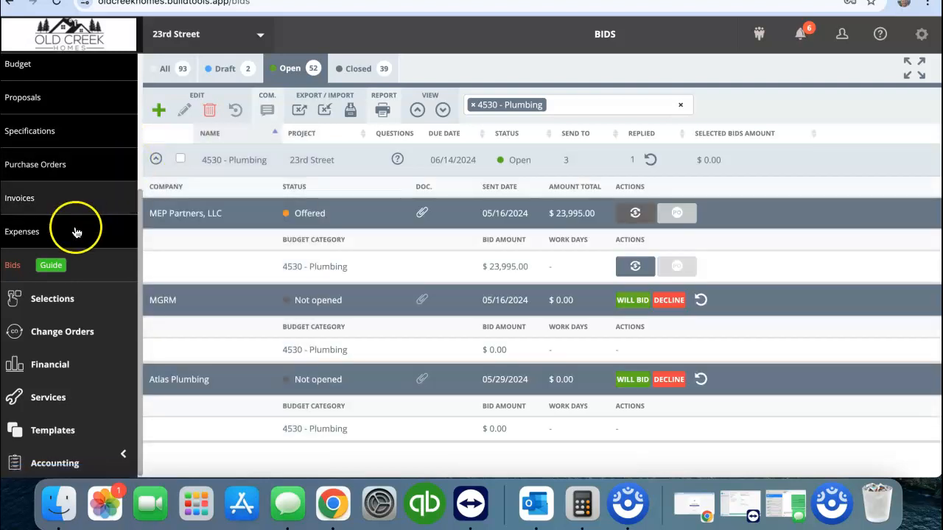
Clear the 4530 - Plumbing filter and search the open 23rd Street bids for a sewer or sanitary bid.
left_click(677, 106)
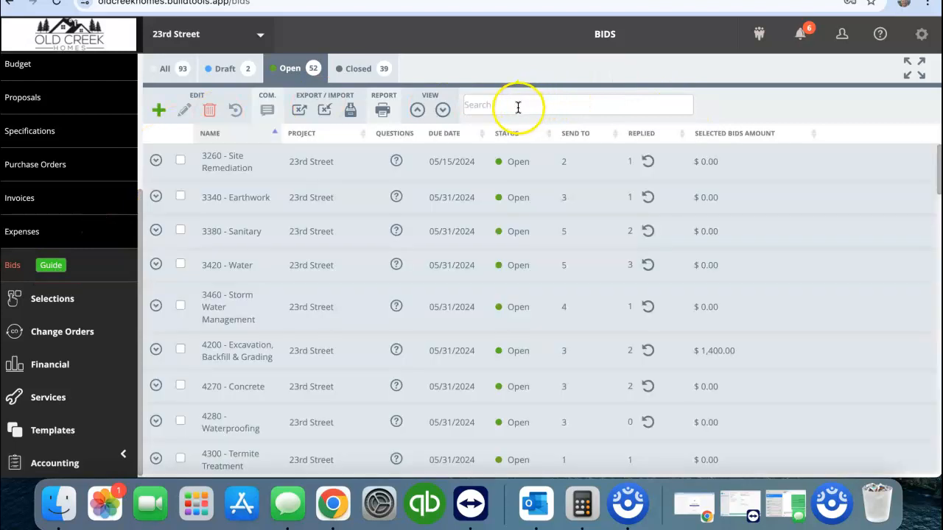
left_click(518, 107)
type("sewer")
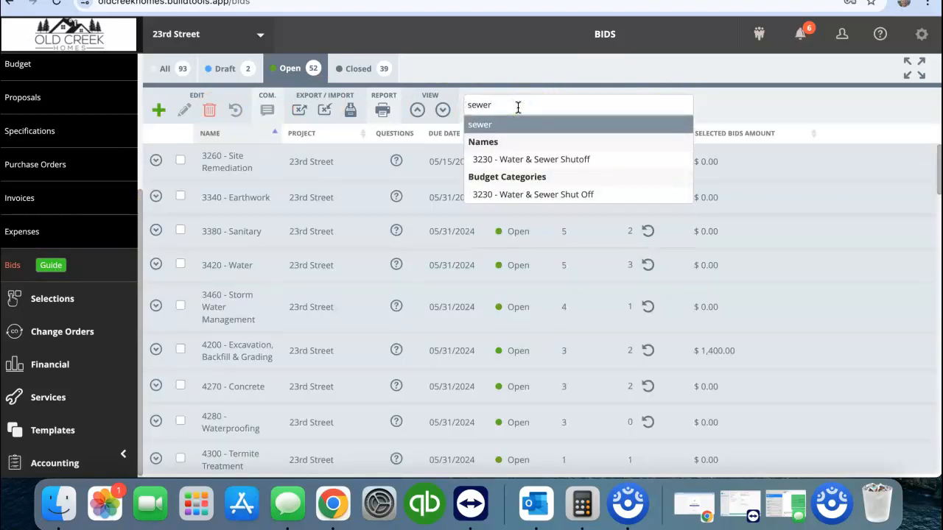
key("BackSpace")
key("BackSpace")
key("BackSpace")
key("BackSpace")
key("BackSpace")
type("sanity")
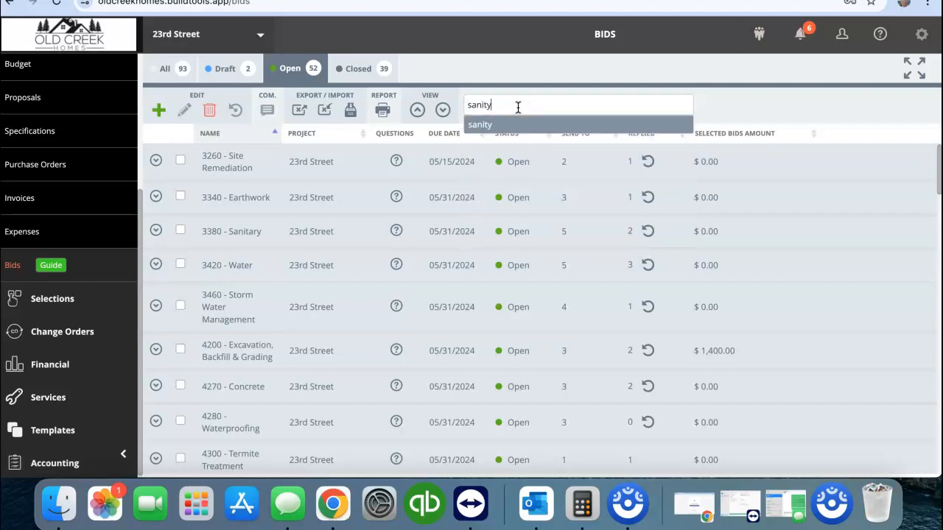
left_click(520, 86)
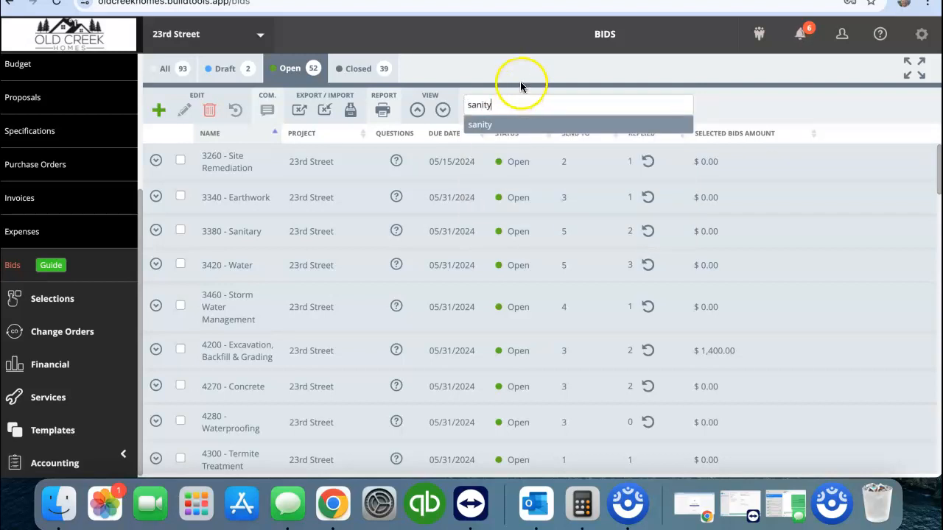
left_click(520, 86)
Filter the bids by the name 3380 - Sanitary, show bids of all statuses, and expand the matching bid's company list.
left_click(360, 72)
left_click(680, 105)
left_click(616, 73)
left_click(524, 105)
type("sanit")
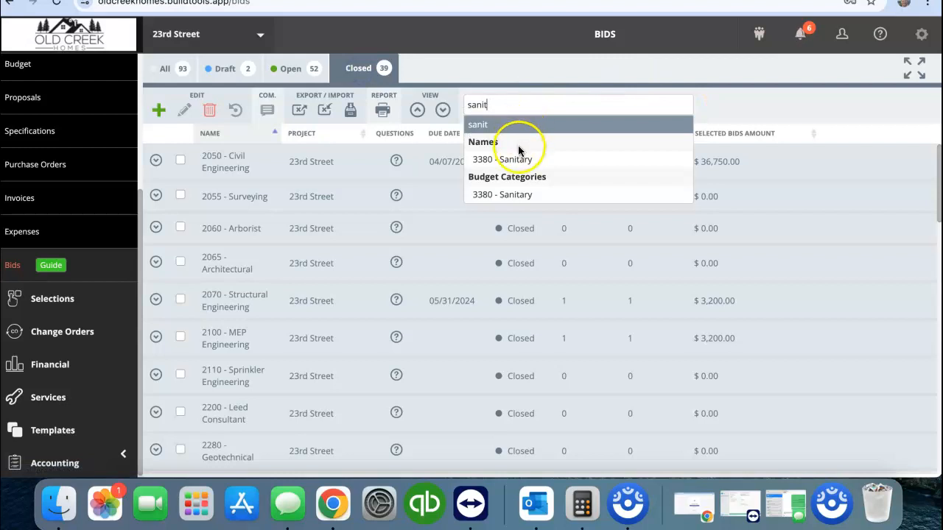
left_click(514, 159)
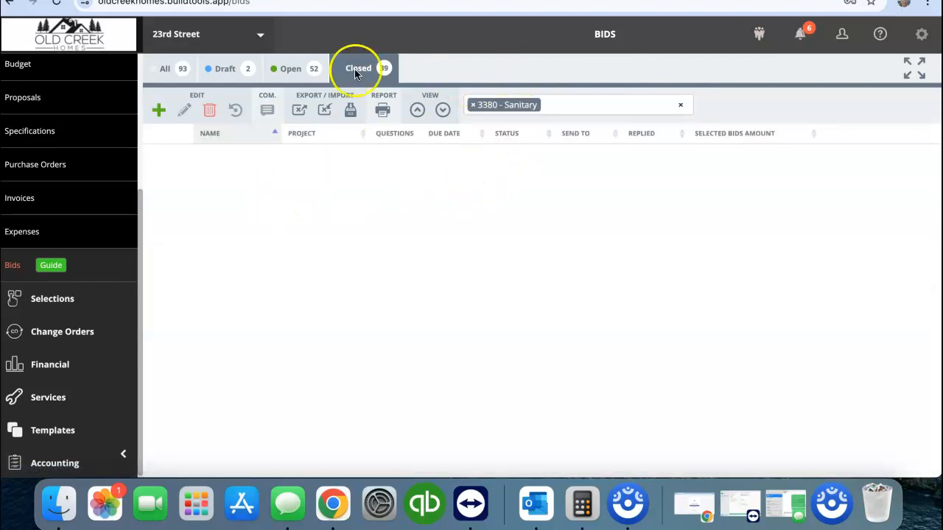
left_click(180, 67)
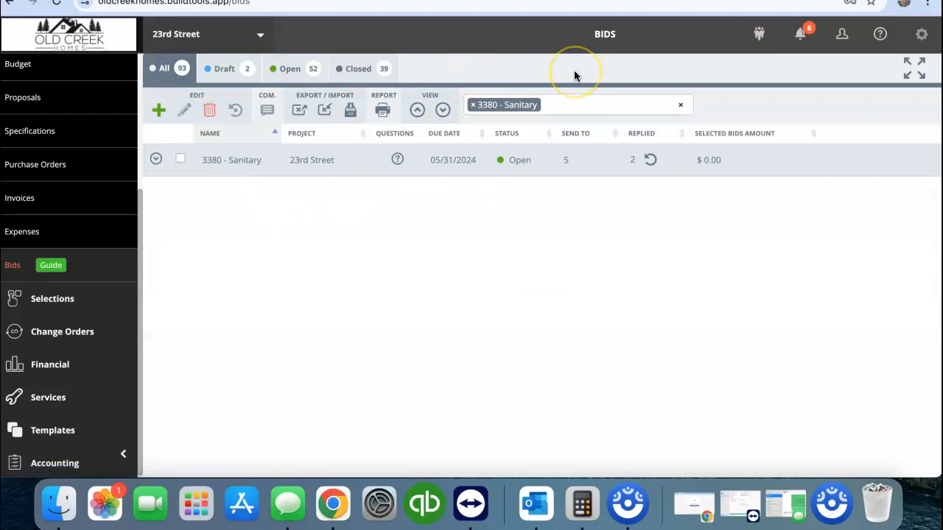
left_click(156, 159)
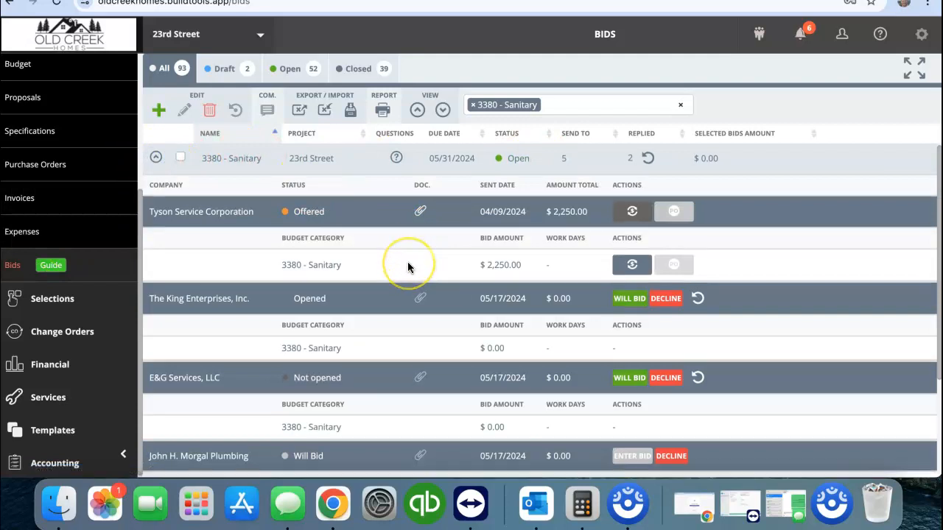
Look through the companies invited to bid on 3380 - Sanitary, checking their statuses and amounts.
scroll(409, 268, "down", 1)
scroll(409, 267, "down", 4)
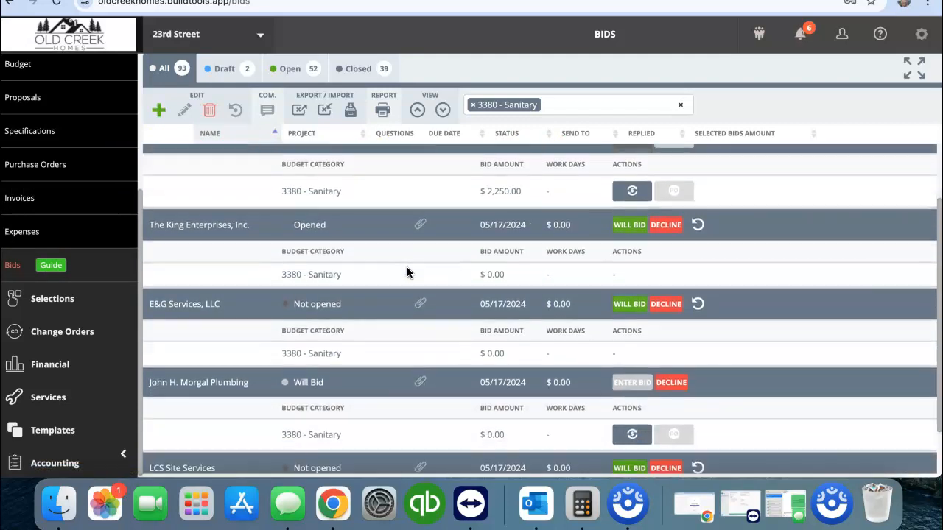
scroll(407, 273, "down", 1)
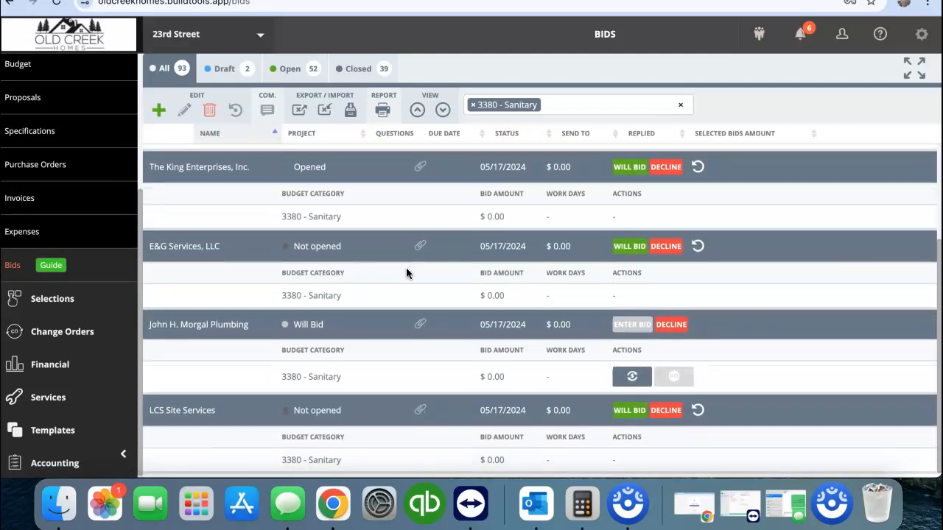
scroll(371, 289, "up", 5)
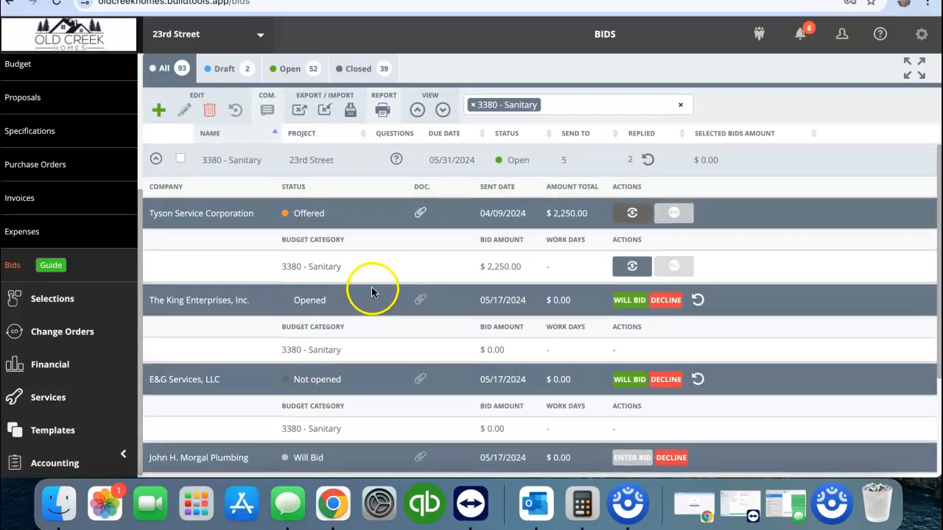
left_click_drag(942, 59, 458, 13)
left_click_drag(471, 14, 941, 14)
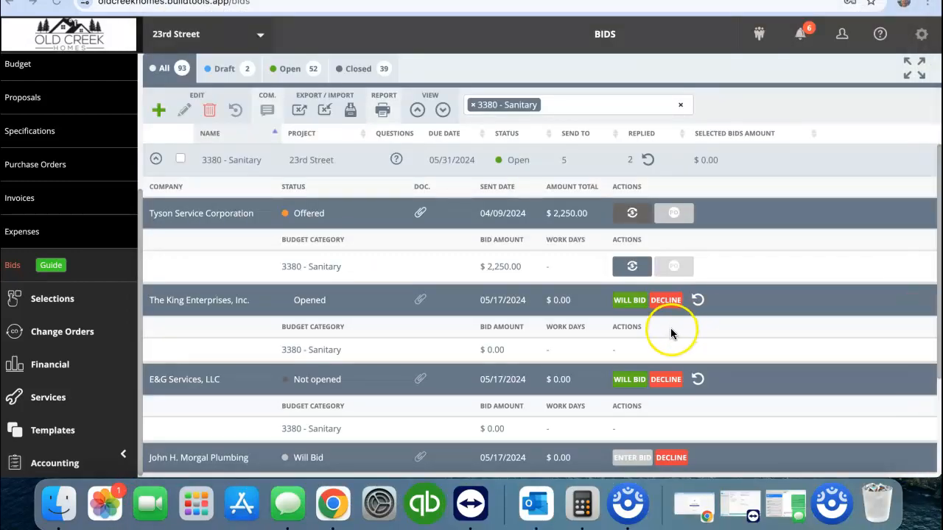
Open Tyson Service Corporation's 3380 - Sanitary bid to check its proposal and details, then return to the list and check the other bidders.
left_click(365, 213)
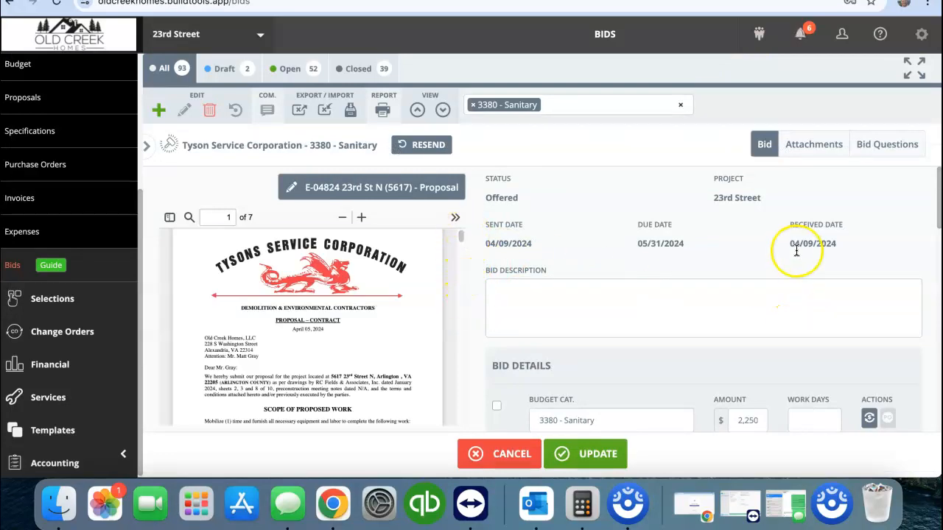
scroll(793, 256, "down", 2)
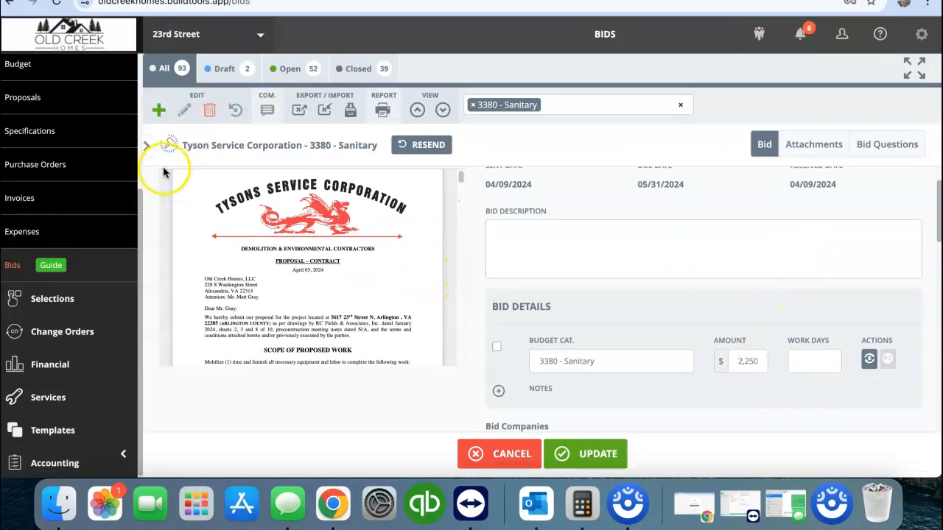
left_click(146, 148)
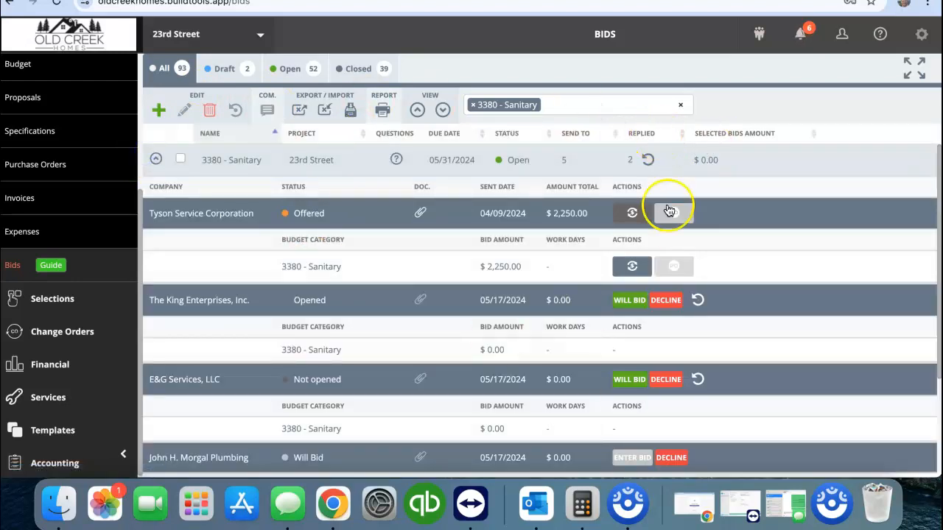
scroll(707, 231, "down", 3)
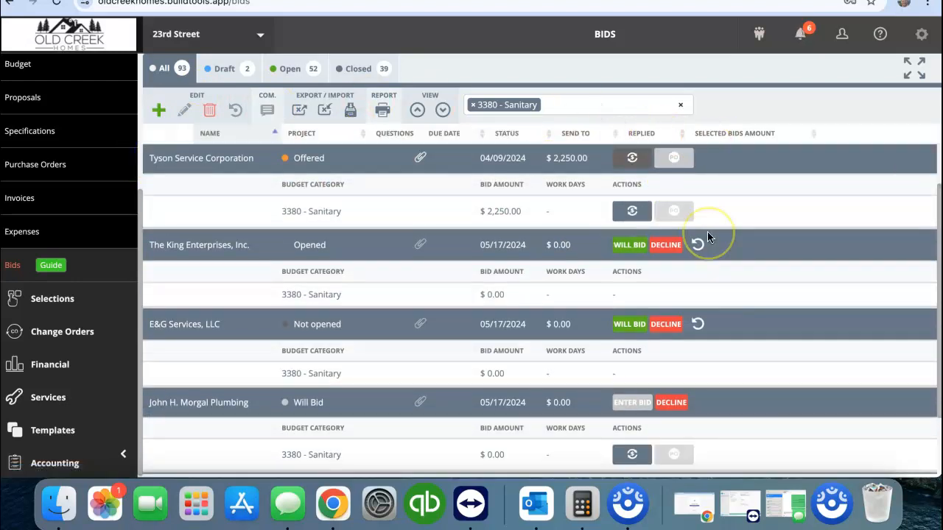
scroll(707, 237, "down", 2)
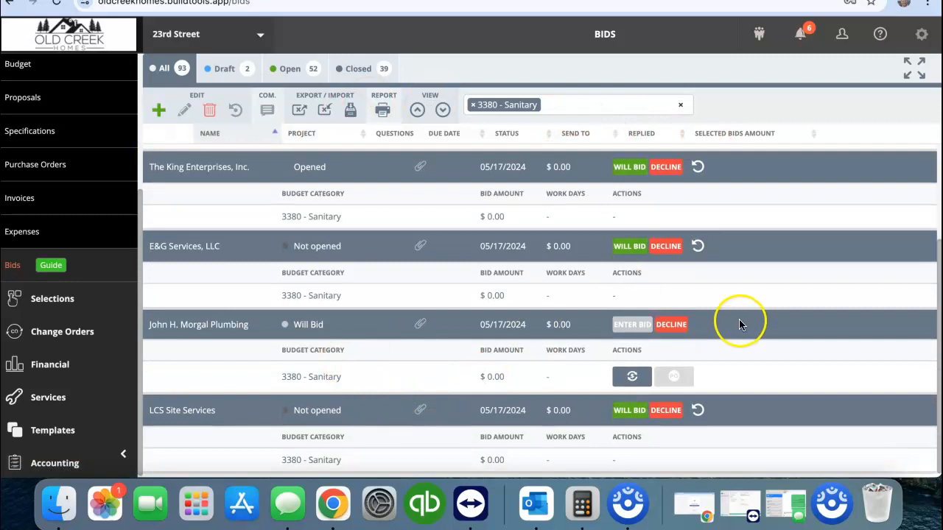
scroll(404, 280, "up", 4)
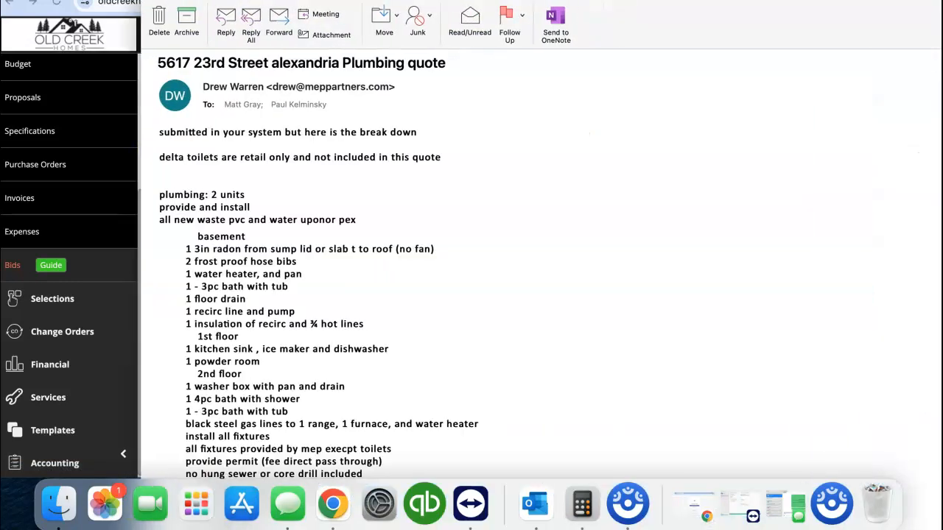
Find and highlight the 20ft sewer and water option in the plumbing quote email, then return to the bid list.
scroll(464, 305, "down", 5)
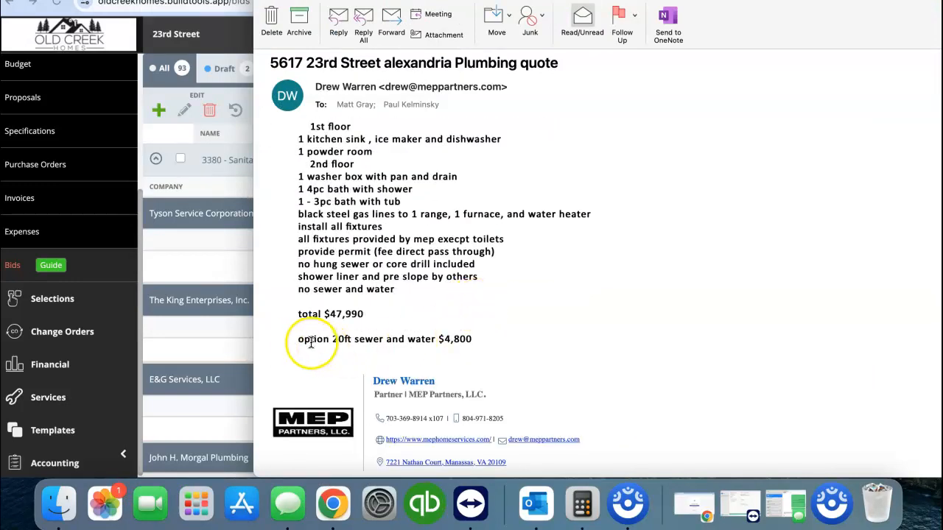
left_click_drag(296, 339, 498, 343)
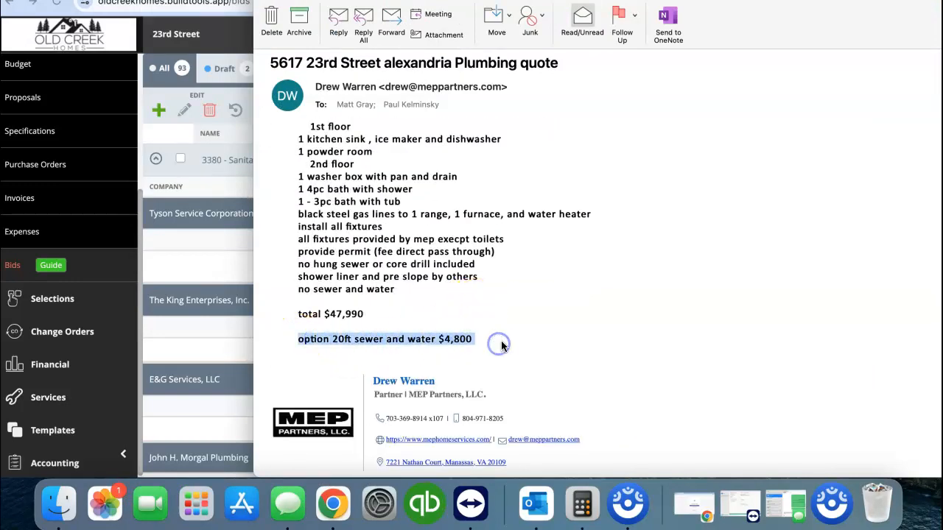
left_click(557, 10)
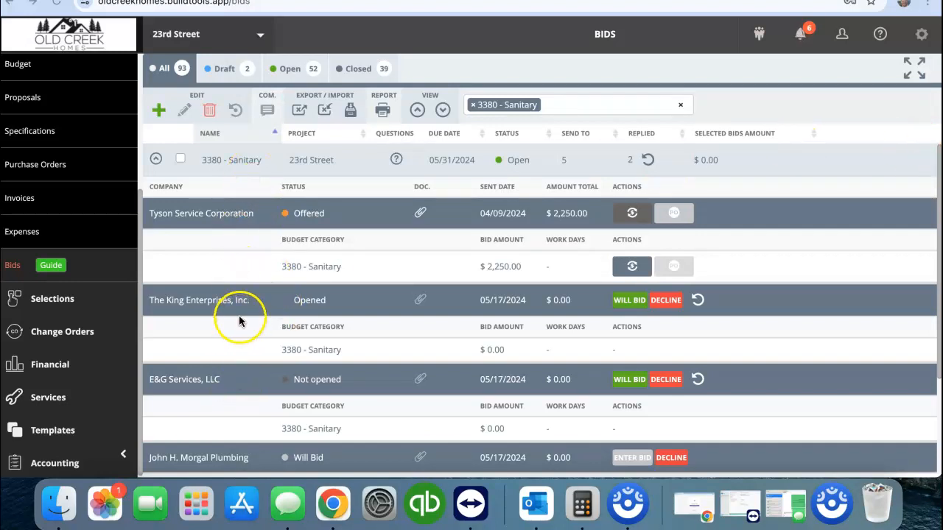
Check the 3380 - Sanitary bidder list for MEP Partners, then clear the search filter to show all 23rd Street bids.
scroll(230, 354, "down", 2)
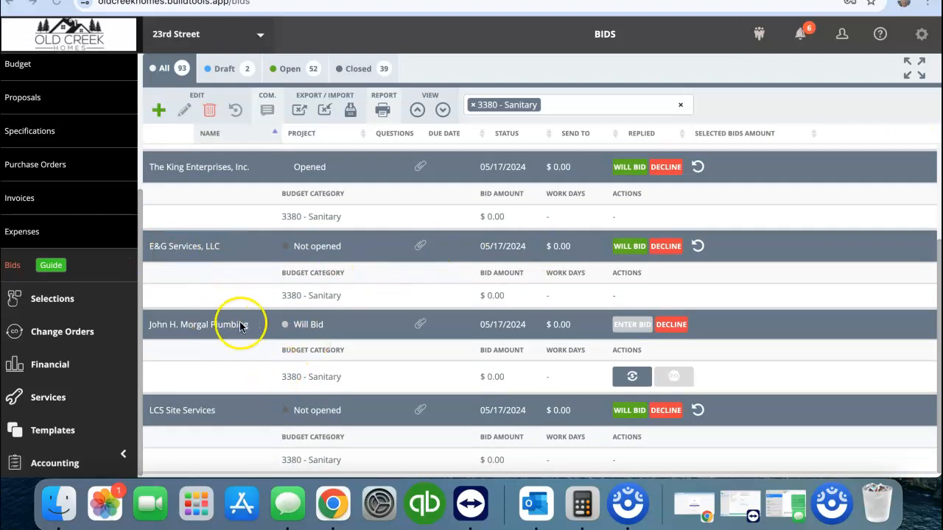
scroll(241, 335, "up", 2)
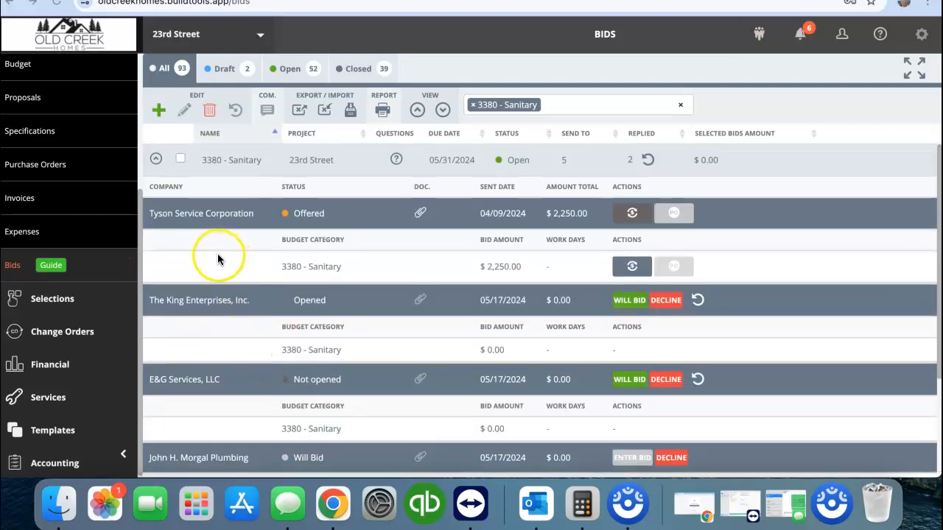
left_click(680, 107)
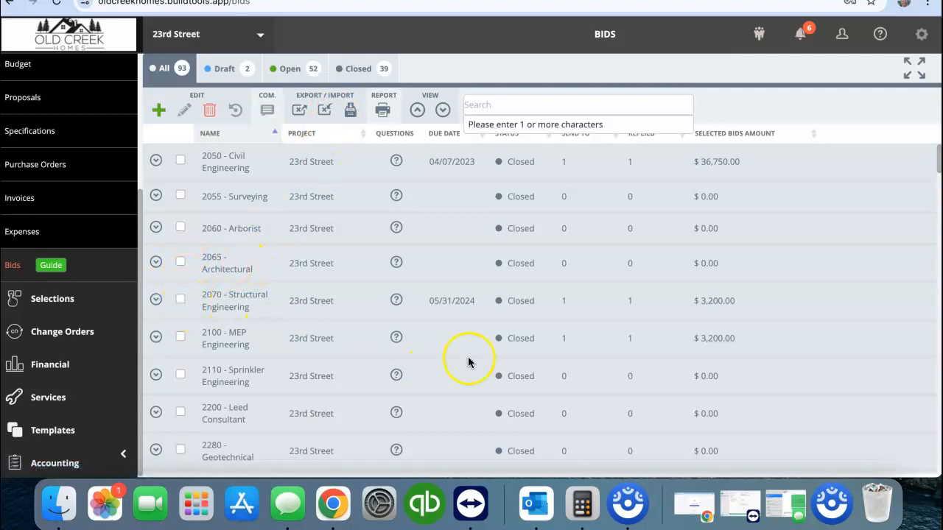
scroll(456, 358, "down", 1)
scroll(434, 368, "up", 1)
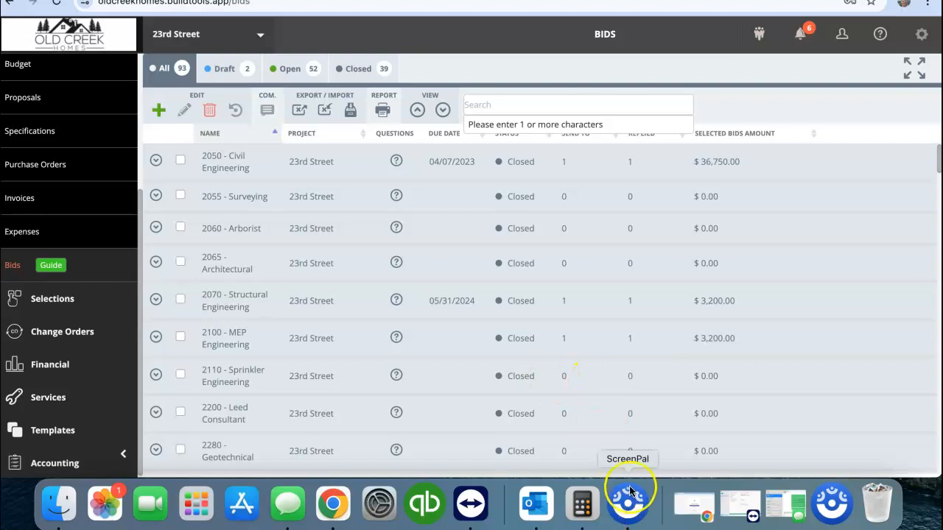